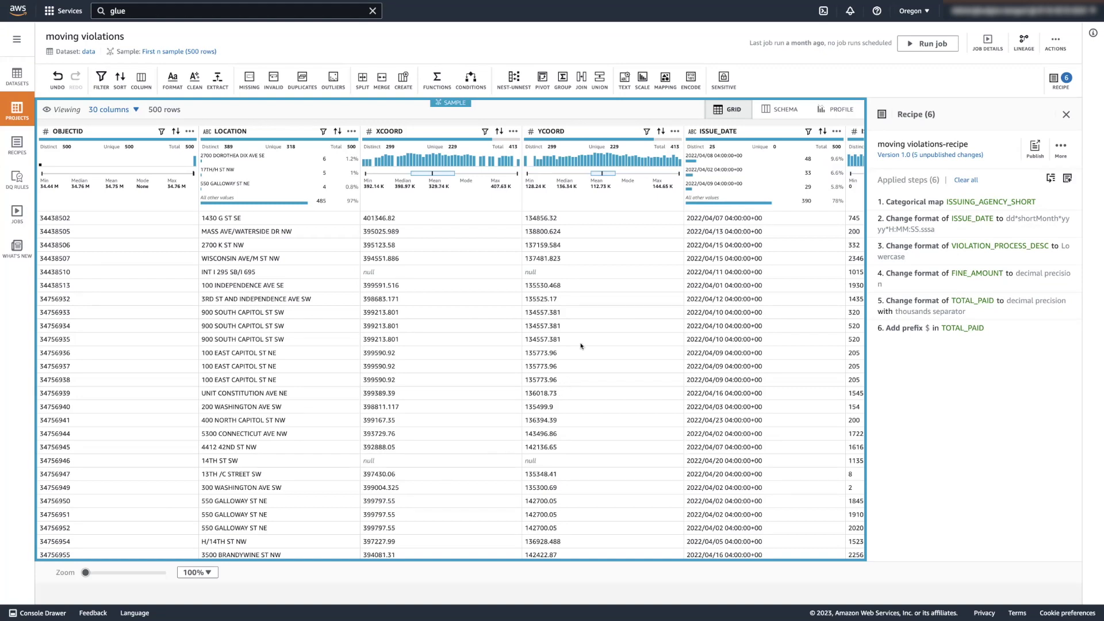
{"action": "scroll", "coordinate": [580, 346], "scroll_direction": "right", "scroll_amount": 1}
{"action": "scroll", "coordinate": [580, 346], "scroll_direction": "right", "scroll_amount": 1}
{"action": "scroll", "coordinate": [581, 346], "scroll_direction": "right", "scroll_amount": 1}
{"action": "scroll", "coordinate": [580, 346], "scroll_direction": "right", "scroll_amount": 1}
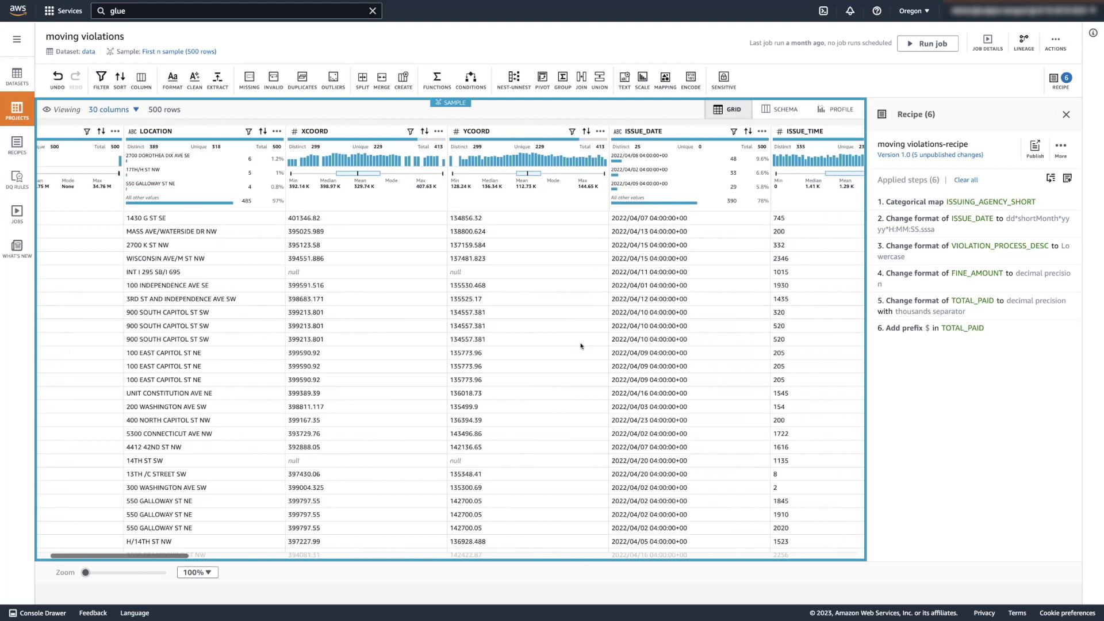
{"action": "scroll", "coordinate": [581, 346], "scroll_direction": "right", "scroll_amount": 1}
{"action": "scroll", "coordinate": [581, 346], "scroll_direction": "right", "scroll_amount": 1}
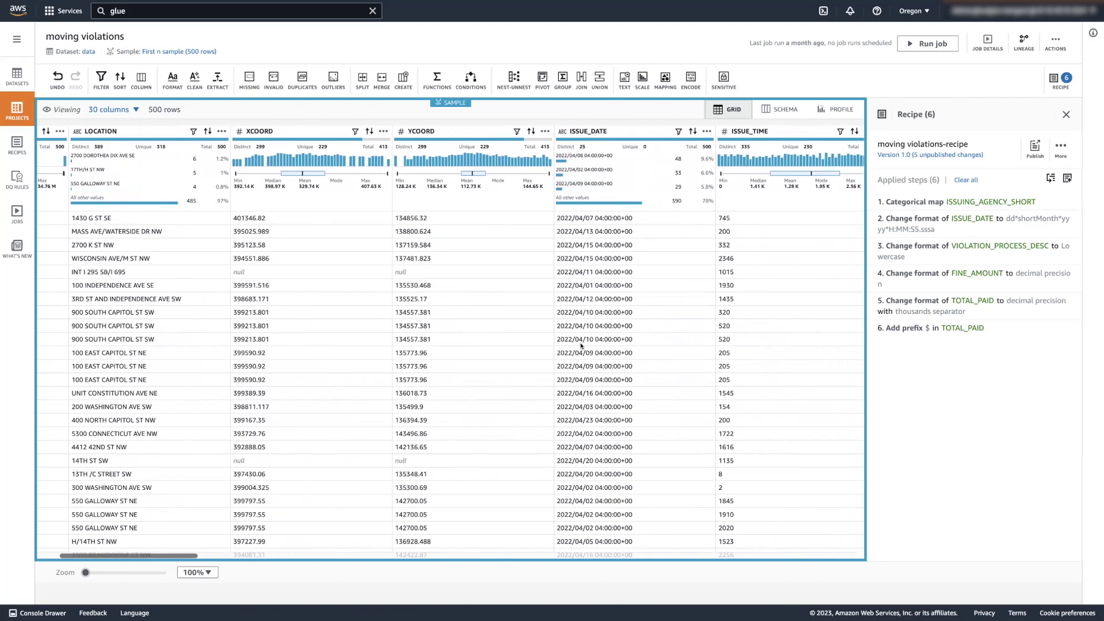
{"action": "scroll", "coordinate": [580, 345], "scroll_direction": "right", "scroll_amount": 1}
{"action": "scroll", "coordinate": [581, 346], "scroll_direction": "right", "scroll_amount": 1}
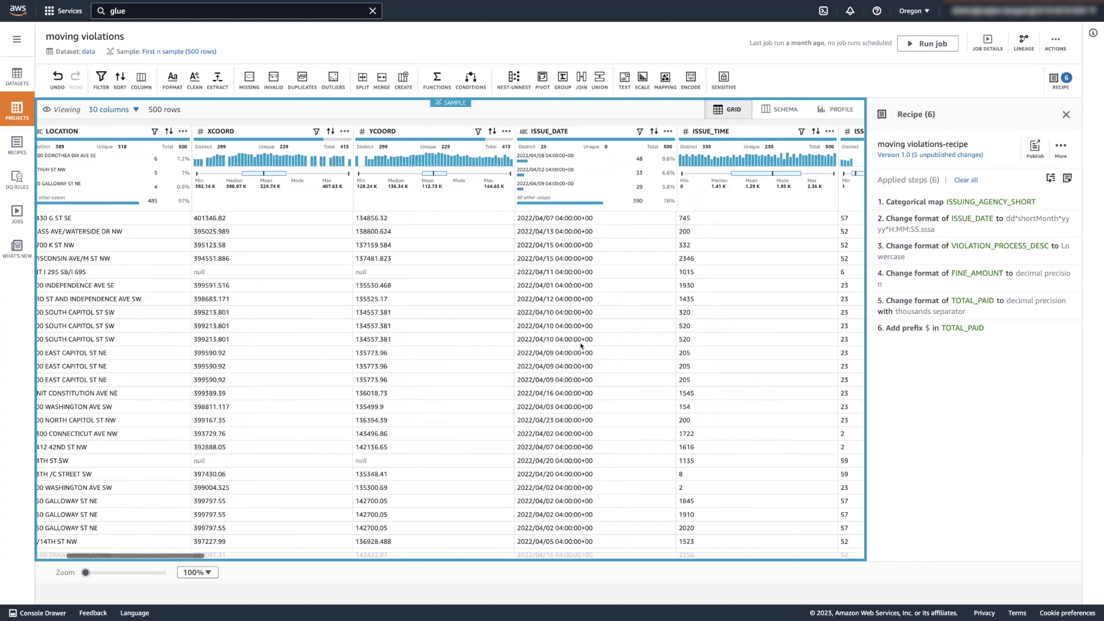
{"action": "scroll", "coordinate": [581, 346], "scroll_direction": "right", "scroll_amount": 1}
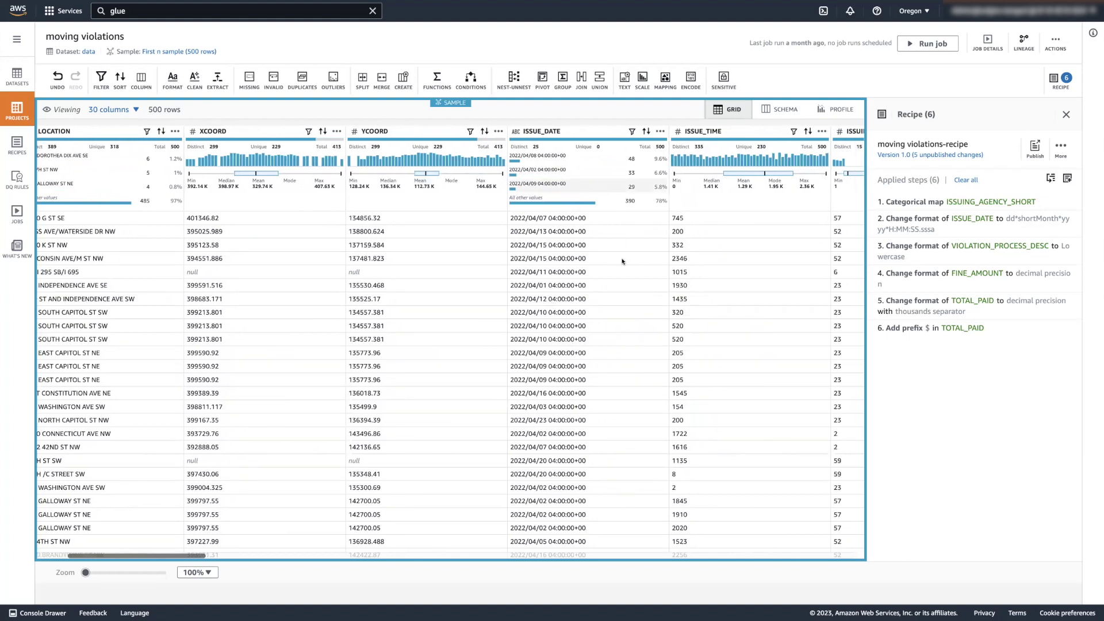
{"action": "scroll", "coordinate": [603, 260], "scroll_direction": "right", "scroll_amount": 1}
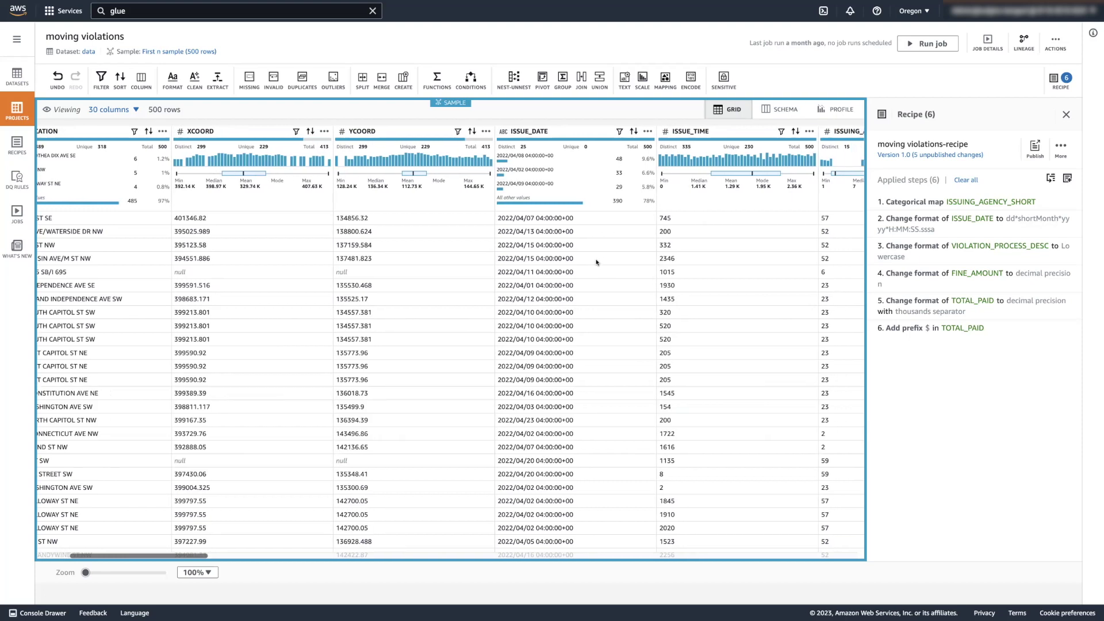
- Merge XCOORD and YCOORD into a new XYCOORD column with a comma separator, and preview it
{"action": "left_click", "coordinate": [204, 132]}
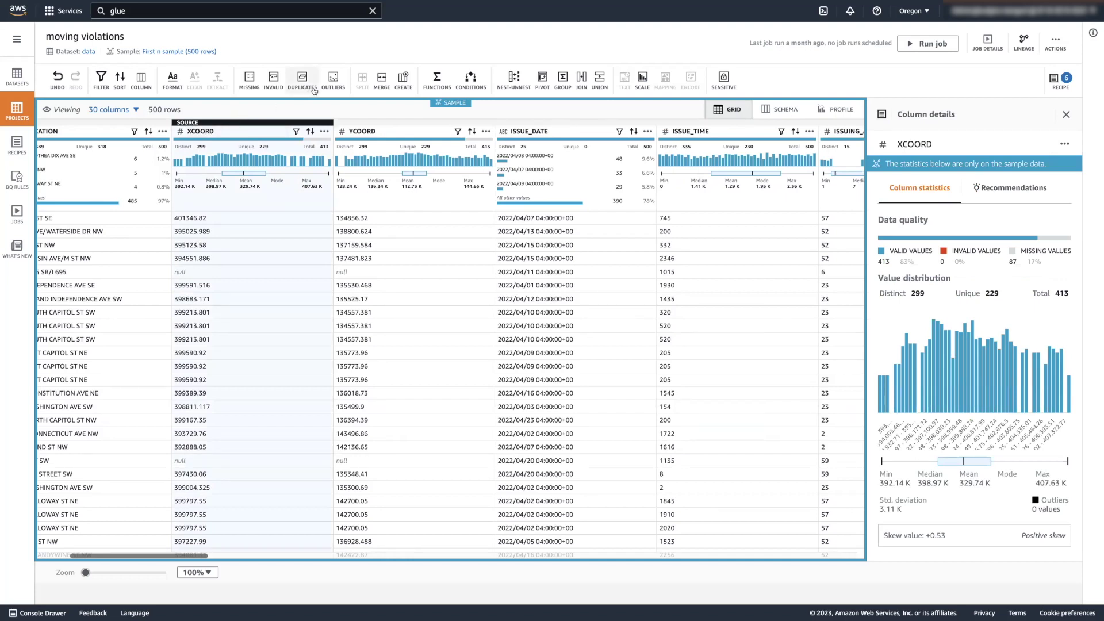
{"action": "left_click", "coordinate": [381, 83]}
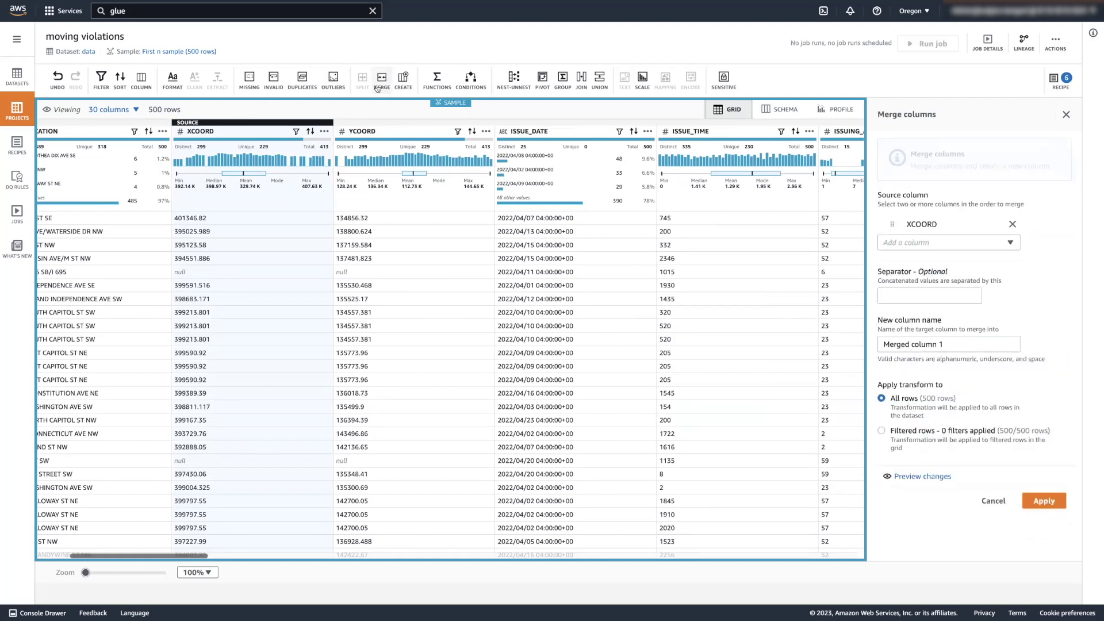
{"action": "left_click", "coordinate": [1001, 245]}
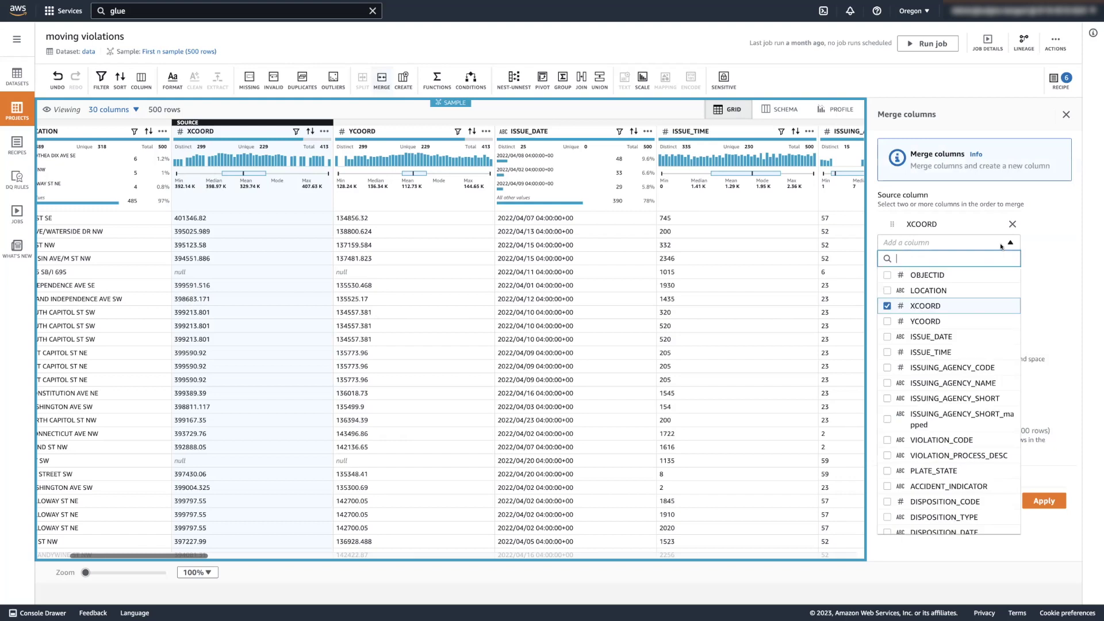
{"action": "left_click", "coordinate": [924, 321]}
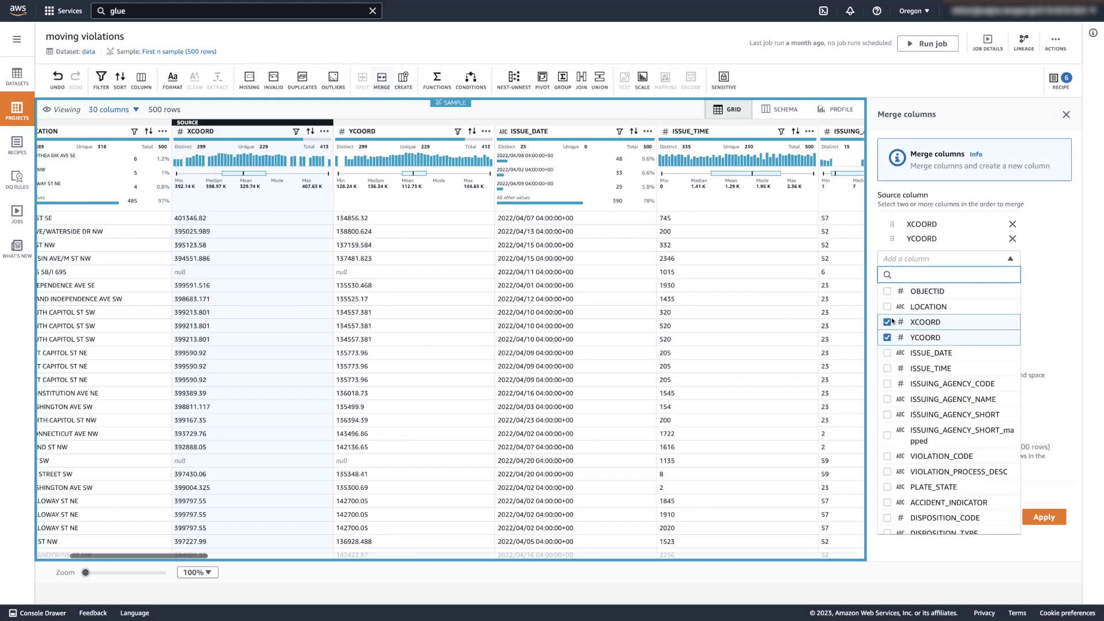
{"action": "left_click", "coordinate": [1064, 313]}
{"action": "left_click", "coordinate": [936, 309]}
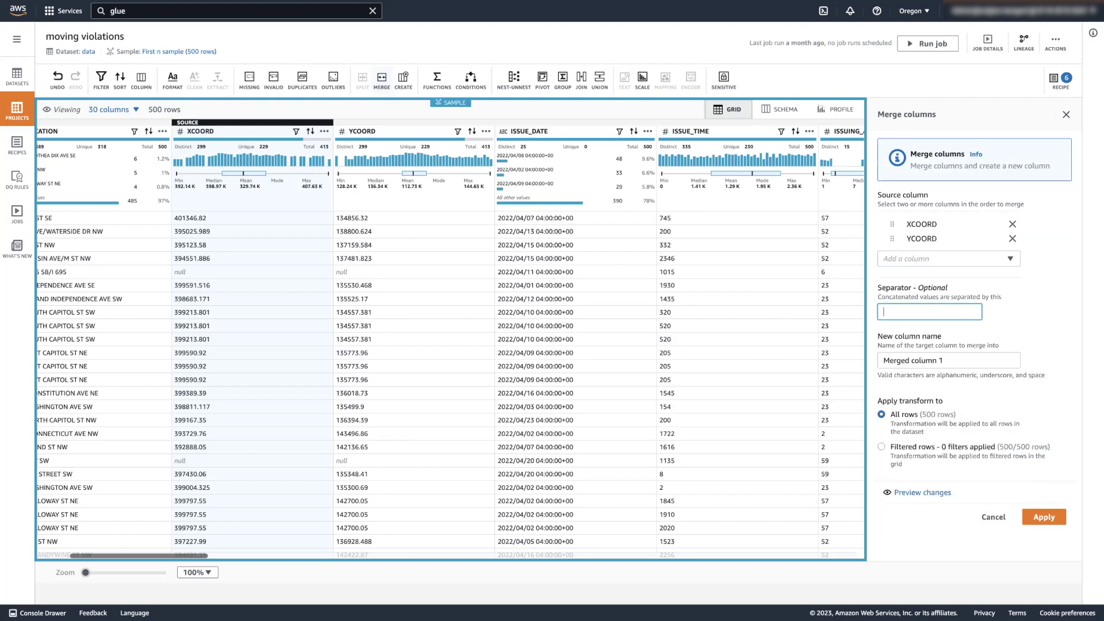
{"action": "type", "text": ","}
{"action": "key", "text": "Tab"}
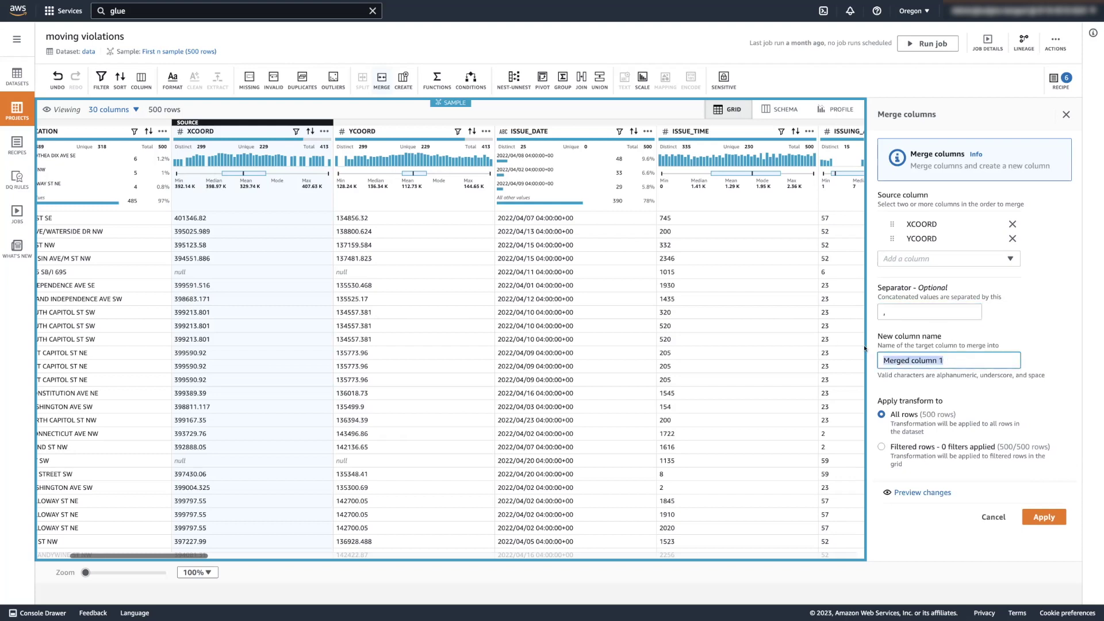
{"action": "type", "text": "XYCOORD"}
{"action": "left_click", "coordinate": [918, 492]}
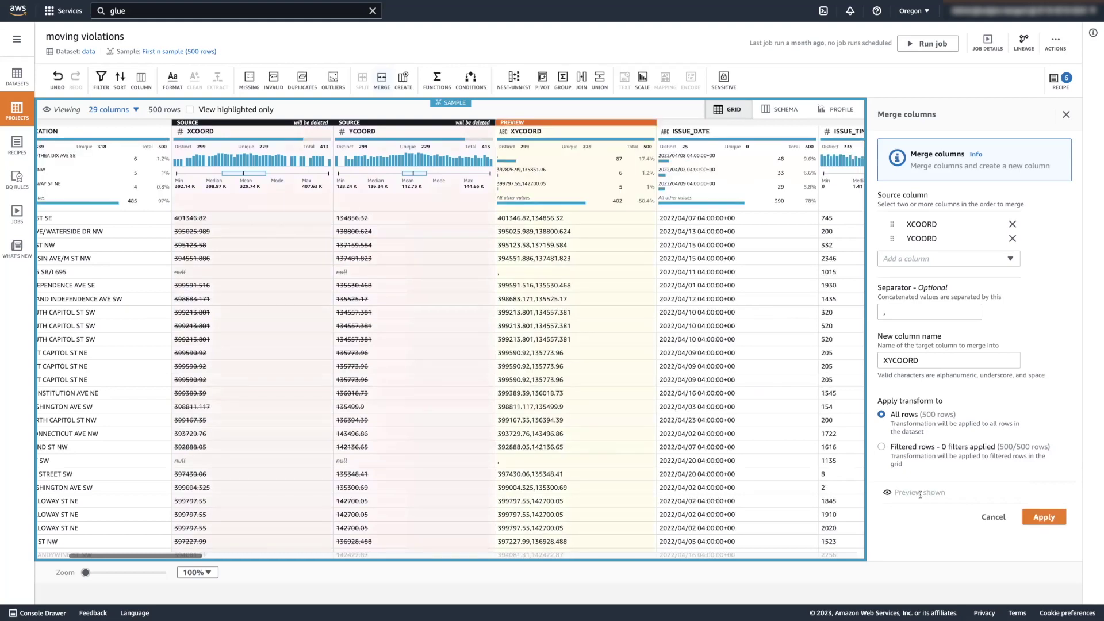
- Apply the XYCOORD column merge to all rows of the recipe
{"action": "left_click", "coordinate": [1040, 518]}
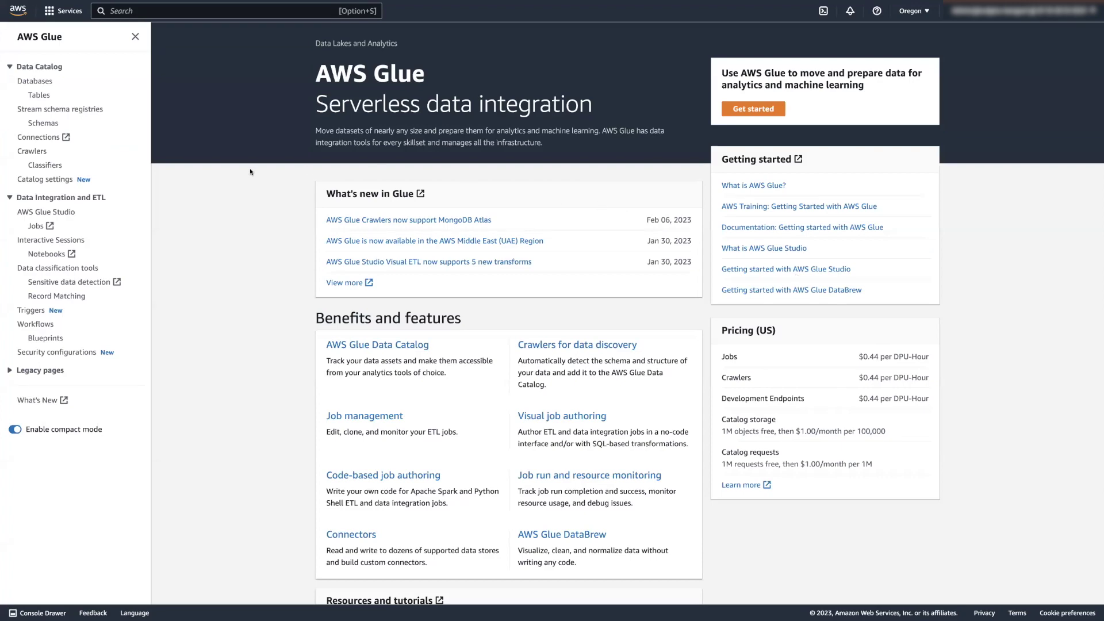
- Preview the first S3 source's rows, then the lookupData source's eight ward-representative rows
{"action": "left_click", "coordinate": [35, 227]}
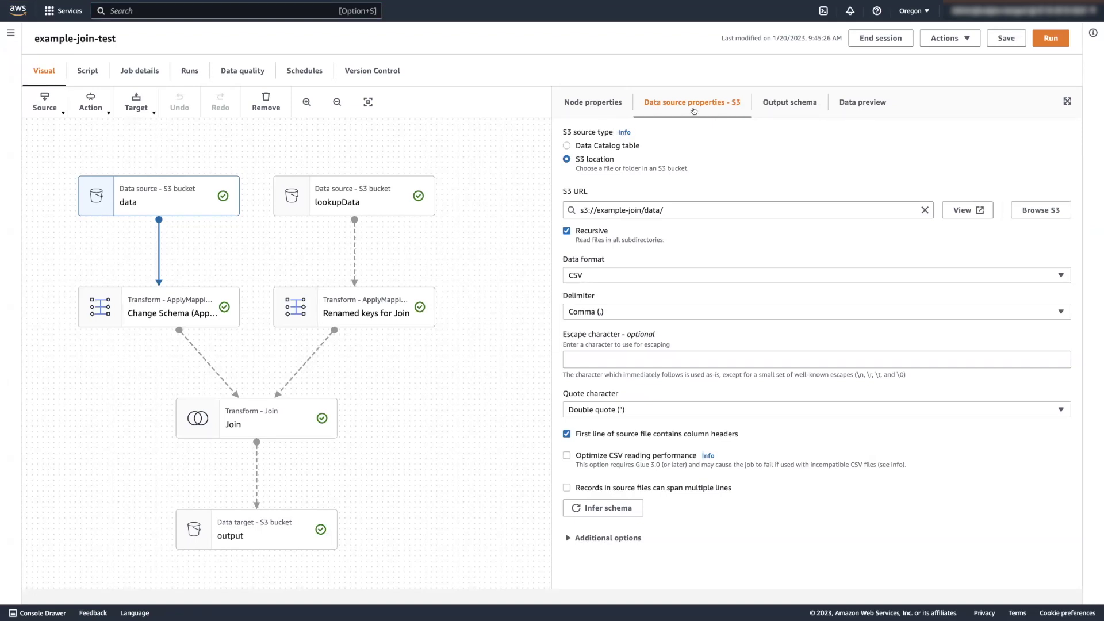
{"action": "left_click", "coordinate": [858, 104]}
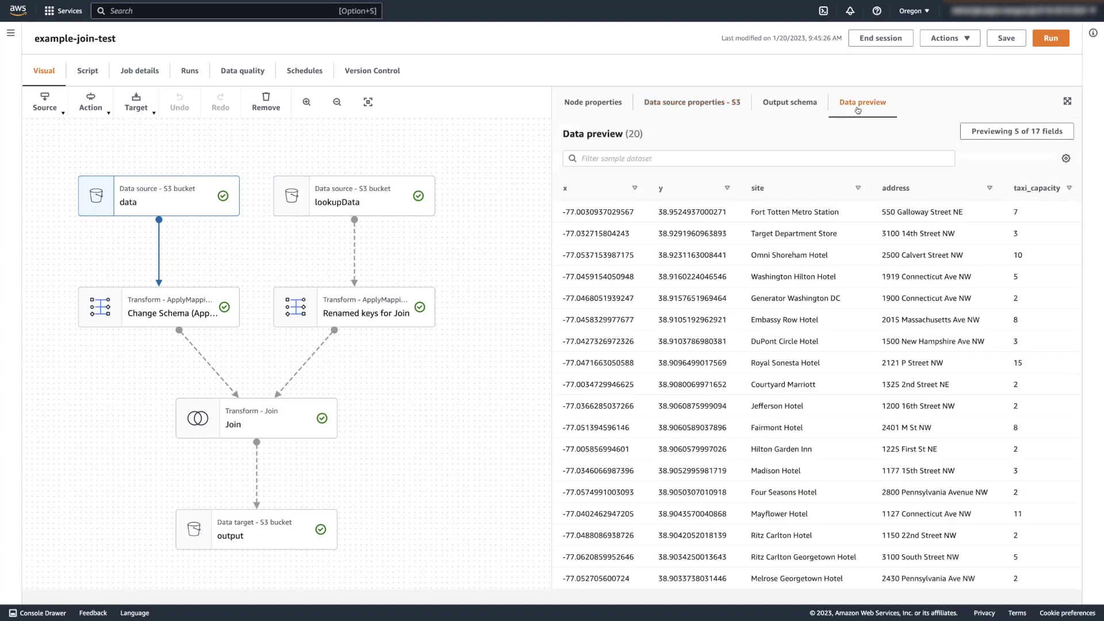
{"action": "left_click", "coordinate": [332, 197]}
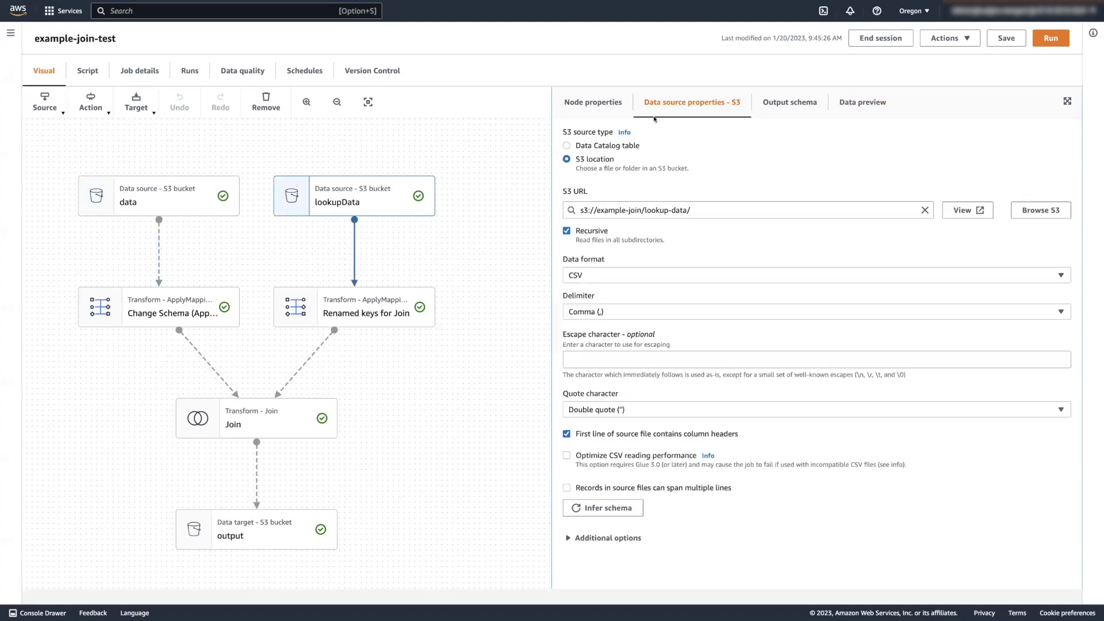
{"action": "left_click", "coordinate": [860, 105]}
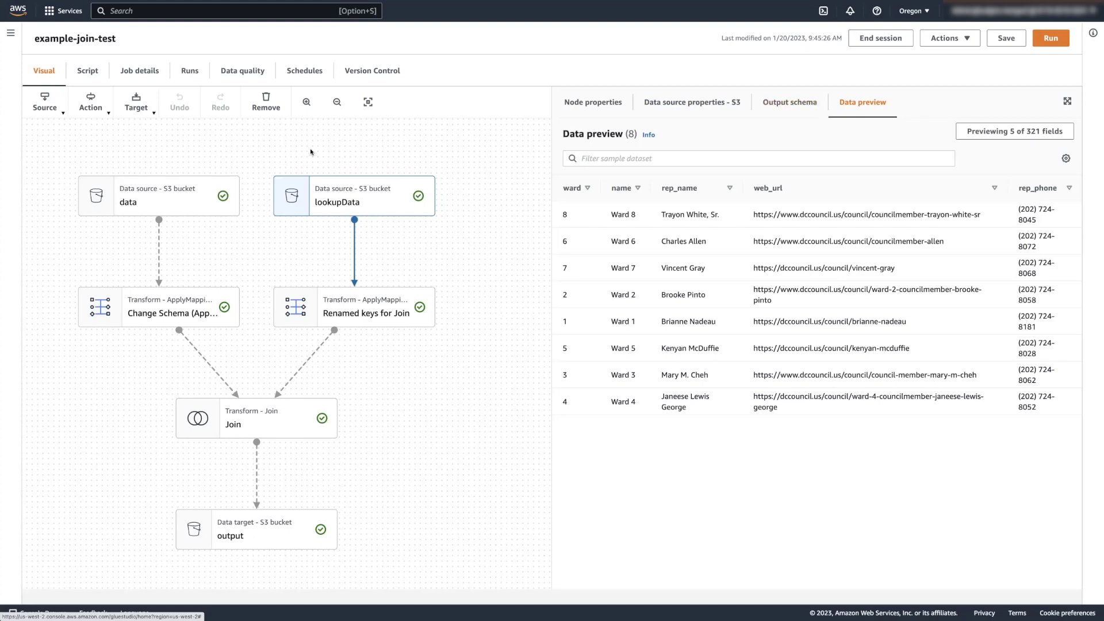
- Browse the transform list without adding one, then preview the Join step's 20 output rows
{"action": "left_click", "coordinate": [91, 104]}
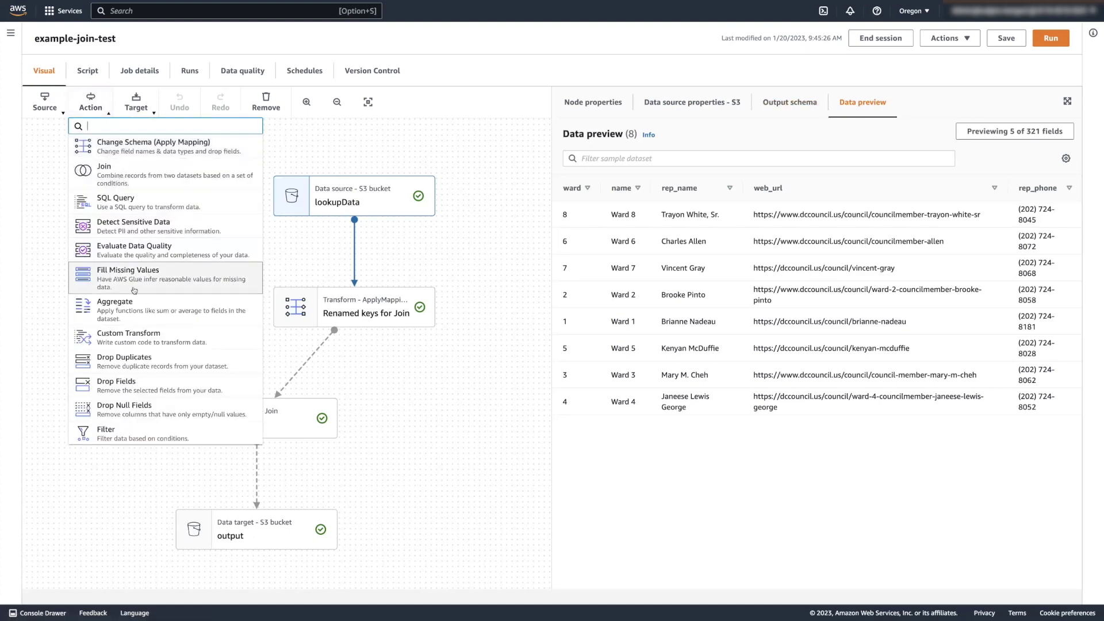
{"action": "scroll", "coordinate": [130, 259], "scroll_direction": "down", "scroll_amount": 2}
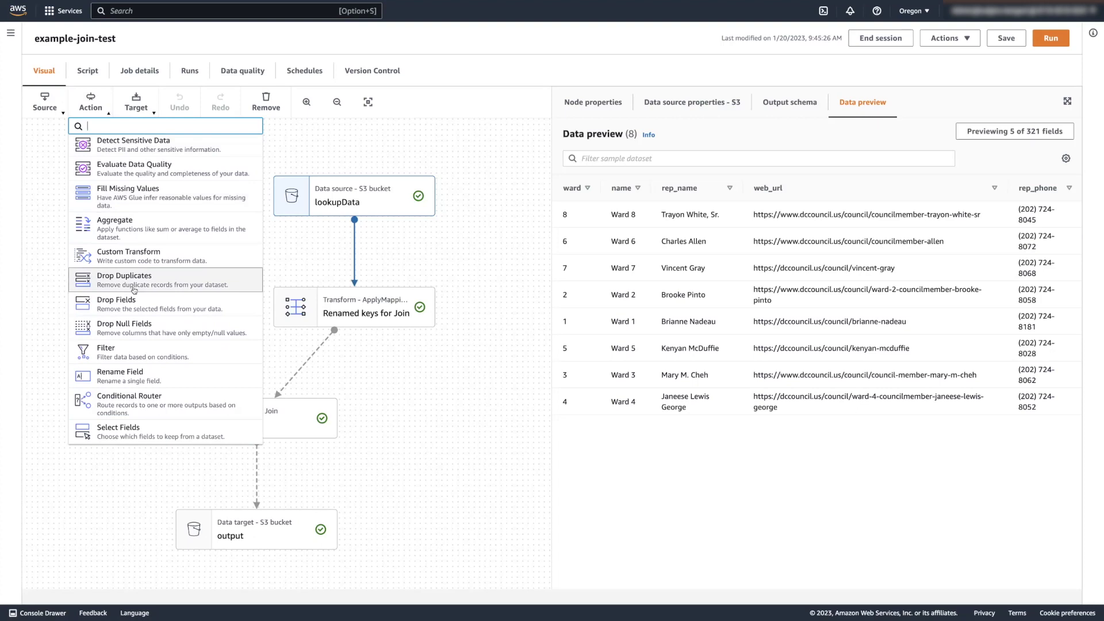
{"action": "left_click", "coordinate": [417, 367]}
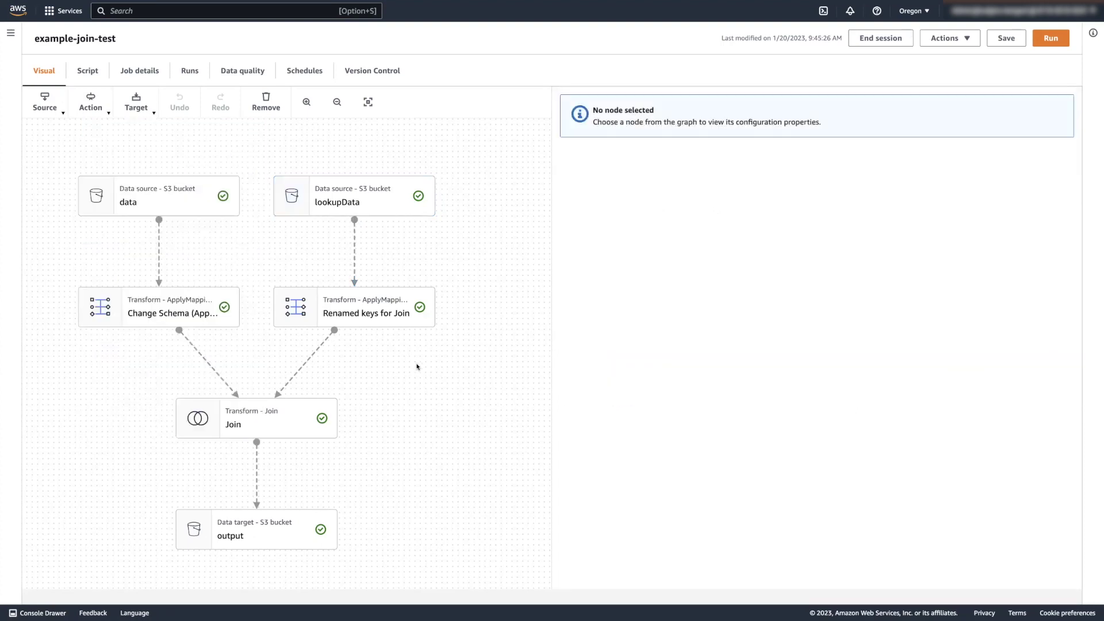
{"action": "left_click", "coordinate": [292, 407]}
{"action": "left_click", "coordinate": [806, 104]}
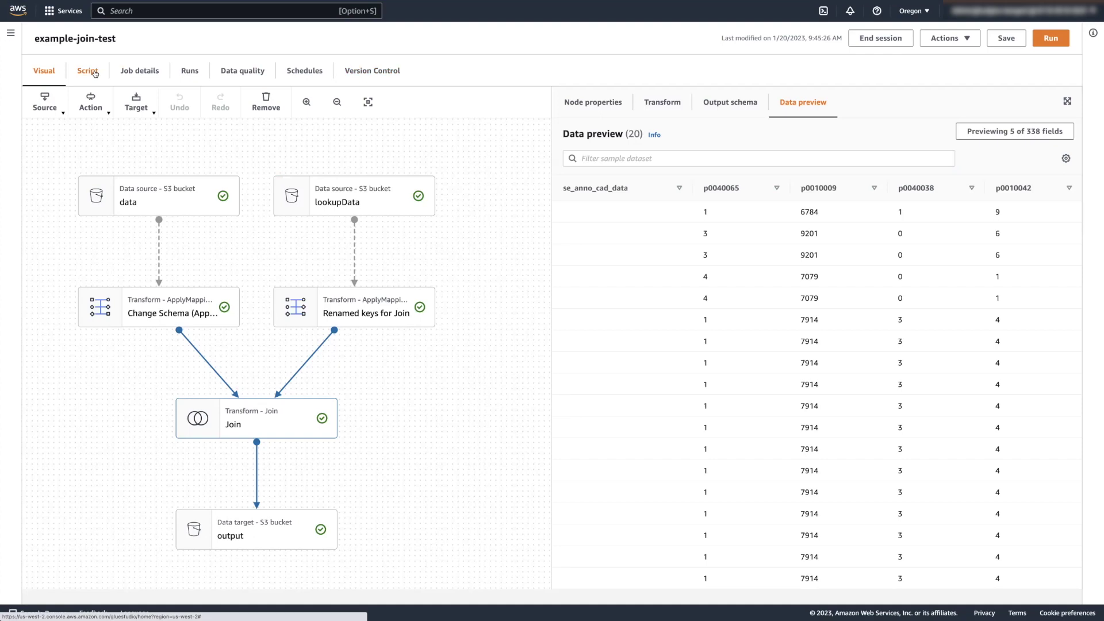
- Show the job's generated script and select the data_node1 block on lines 16–27
{"action": "left_click", "coordinate": [95, 72]}
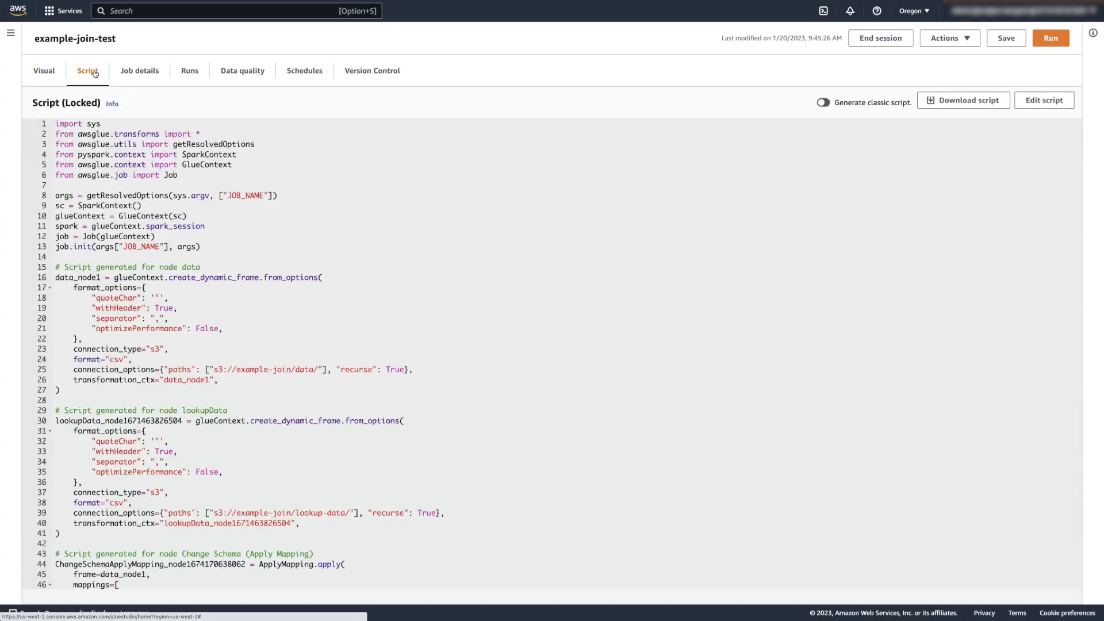
{"action": "scroll", "coordinate": [173, 300], "scroll_direction": "down", "scroll_amount": 1}
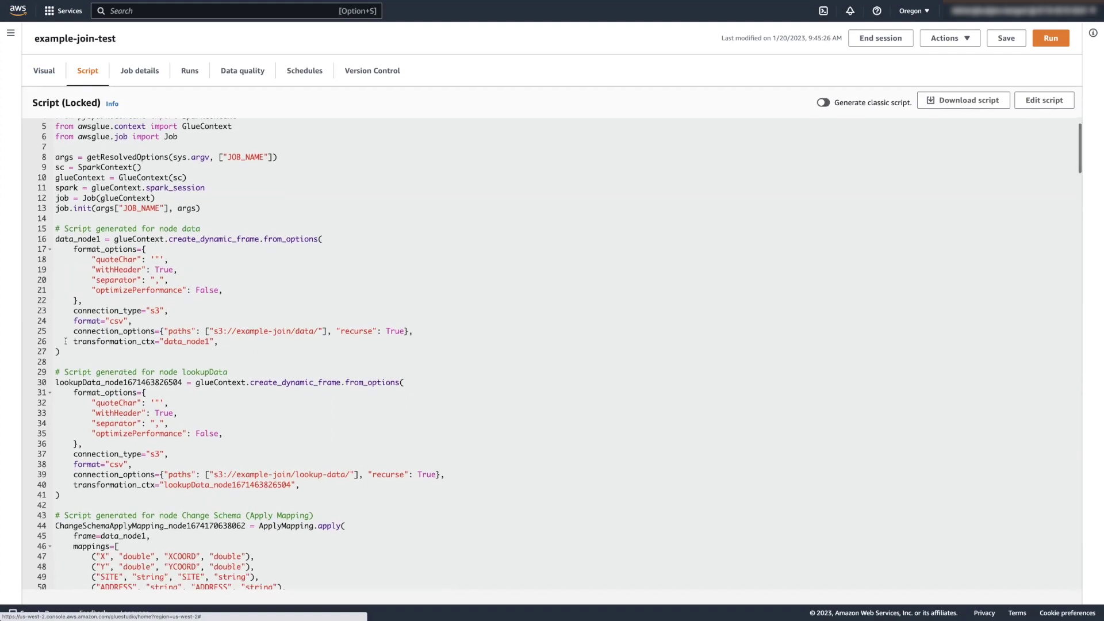
{"action": "left_click_drag", "start_coordinate": [61, 352], "coordinate": [56, 238]}
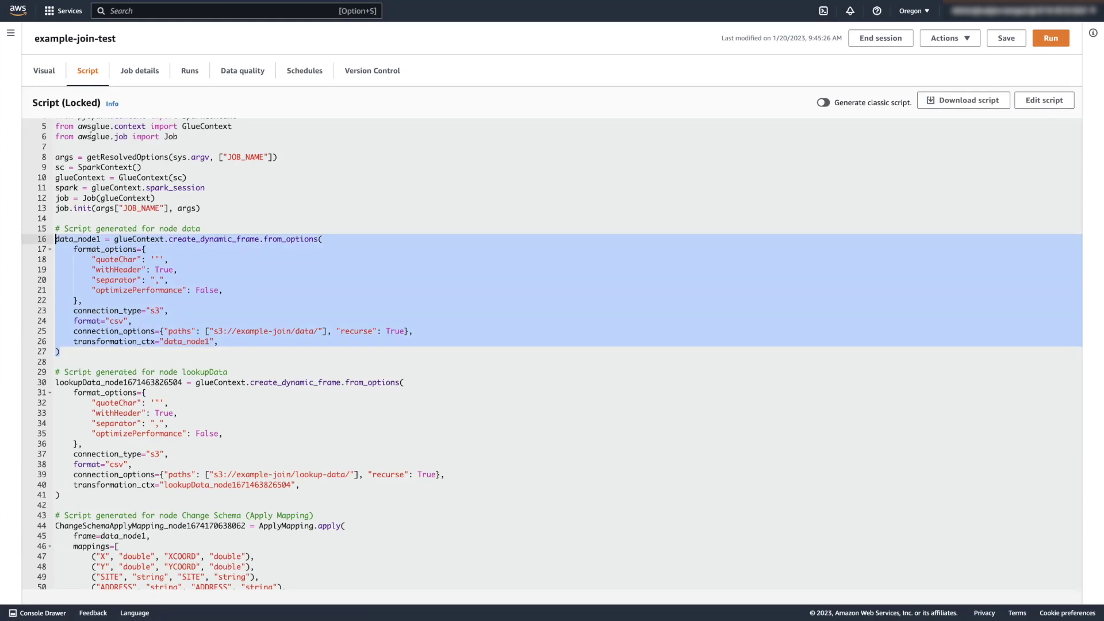
{"action": "left_click", "coordinate": [11, 33]}
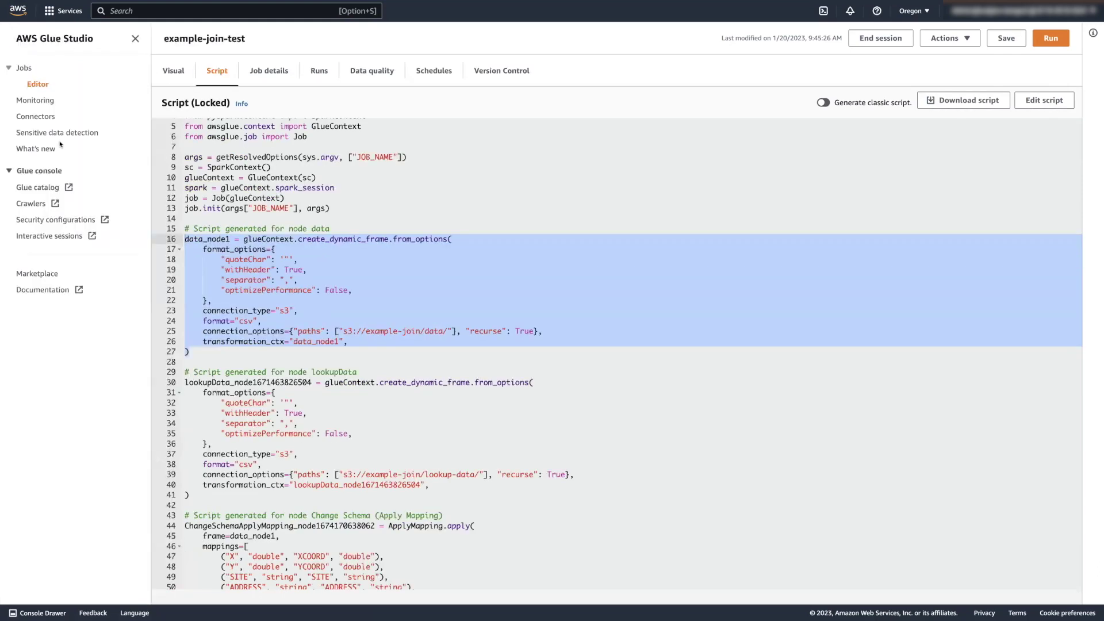
- Create a new Jupyter Notebook job, job-workshop-20230216, from the Jobs page
{"action": "left_click", "coordinate": [24, 67]}
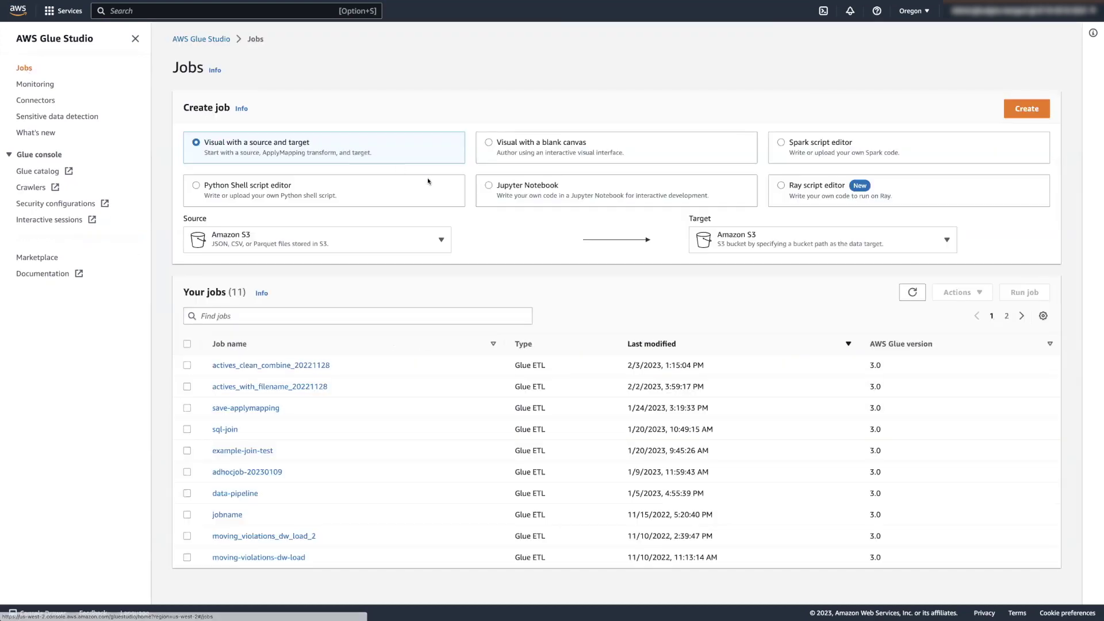
{"action": "left_click", "coordinate": [489, 185]}
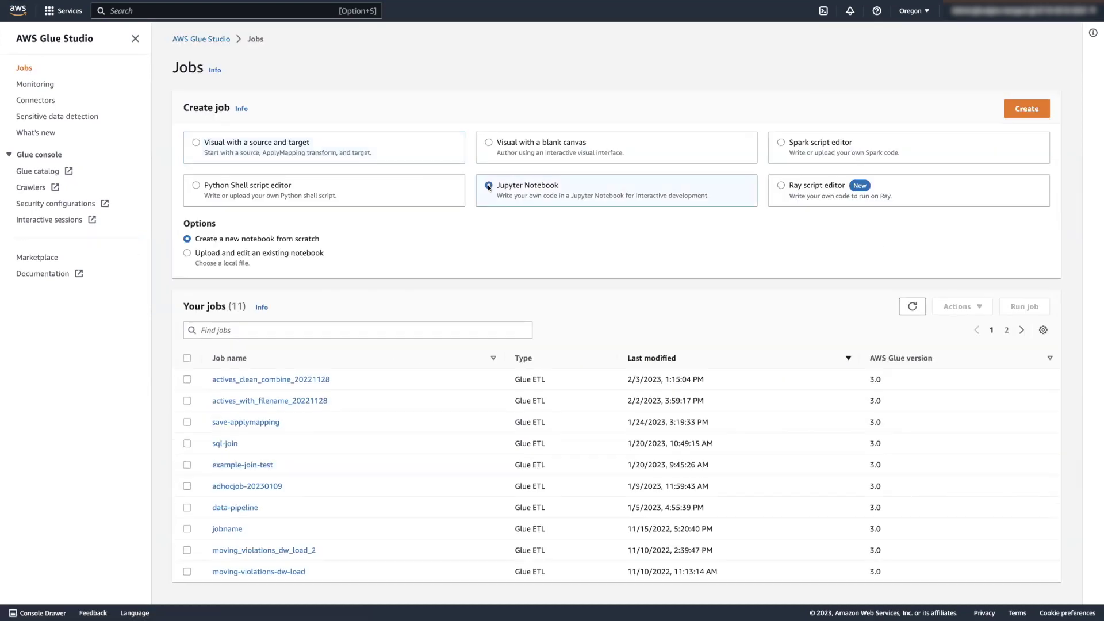
{"action": "left_click", "coordinate": [1018, 112]}
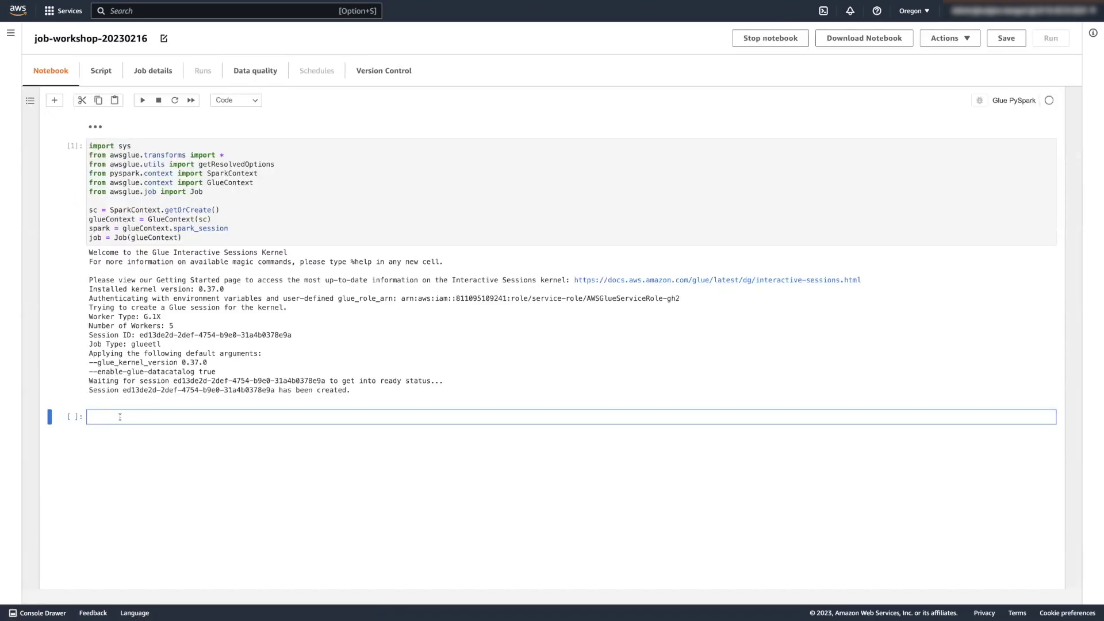
- Run the pasted data_node1 loading code, then run data_node1.show() to list its rows
{"action": "type", "text": "data_node1 = glueContext.create_dynamic_frame.from_options(     format_options={         \"quoteChar\": '\"',         \"withHeader\": True,         \"separator\": \",\",         \"optimizePerformance\": False,     },     connection_type=\"s3\",     format=\"csv\",     connection_options={\"paths\": [\"s3://example-join/data/\"], \"recurse\": True},     transformation_ctx=\"data_node1\", )"}
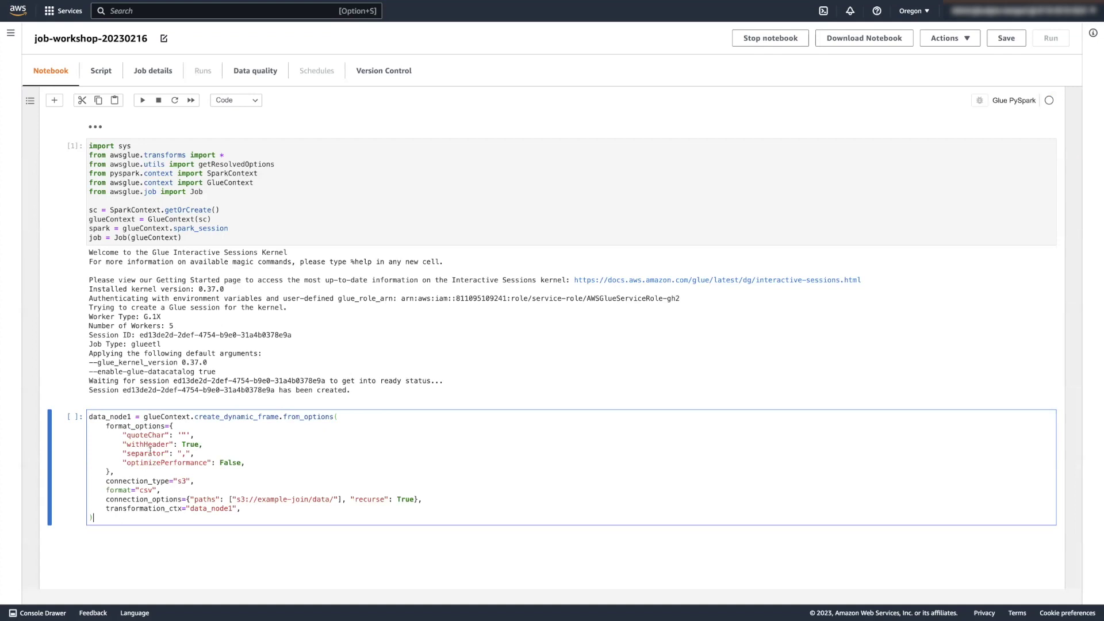
{"action": "key", "text": "shift+Return"}
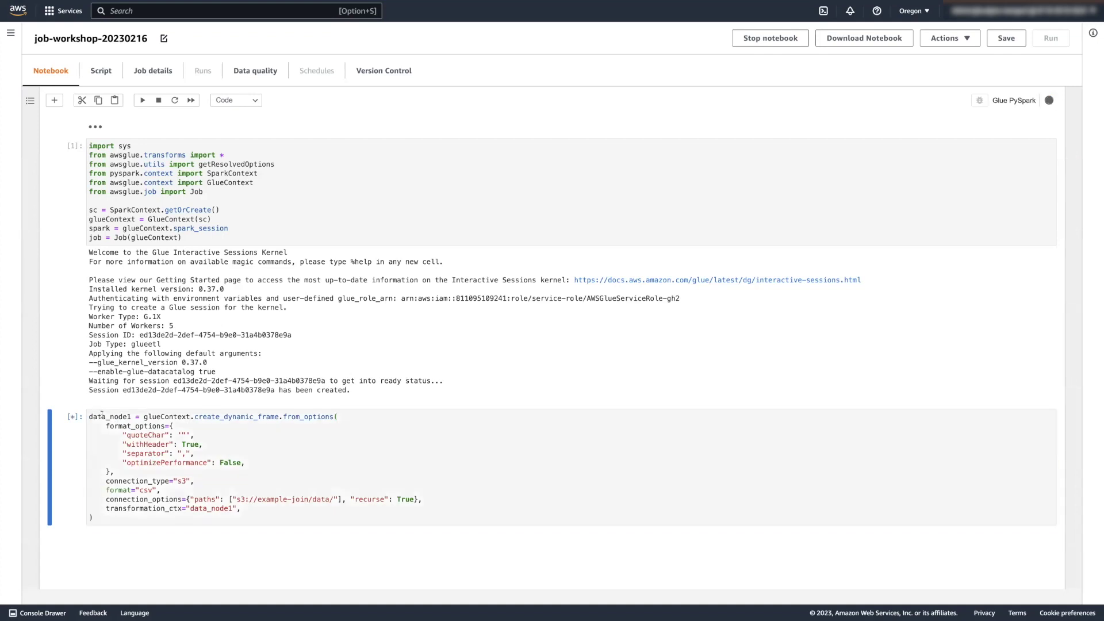
{"action": "double_click", "coordinate": [102, 416]}
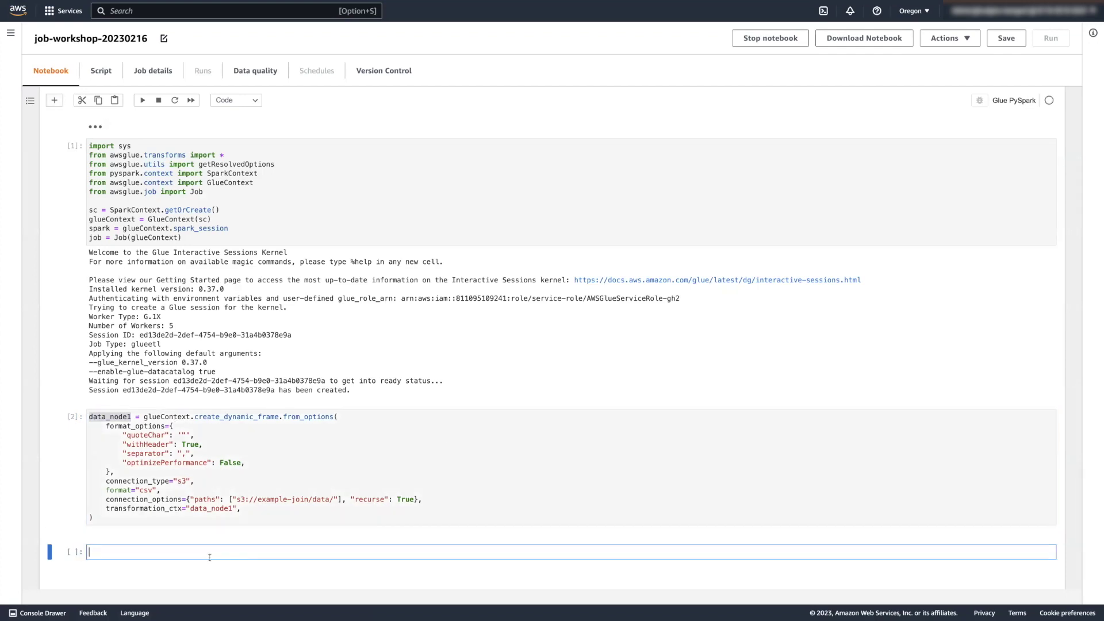
{"action": "type", "text": "data_node1"}
{"action": "type", "text": ".show"}
{"action": "type", "text": "()"}
{"action": "key", "text": "shift+Return"}
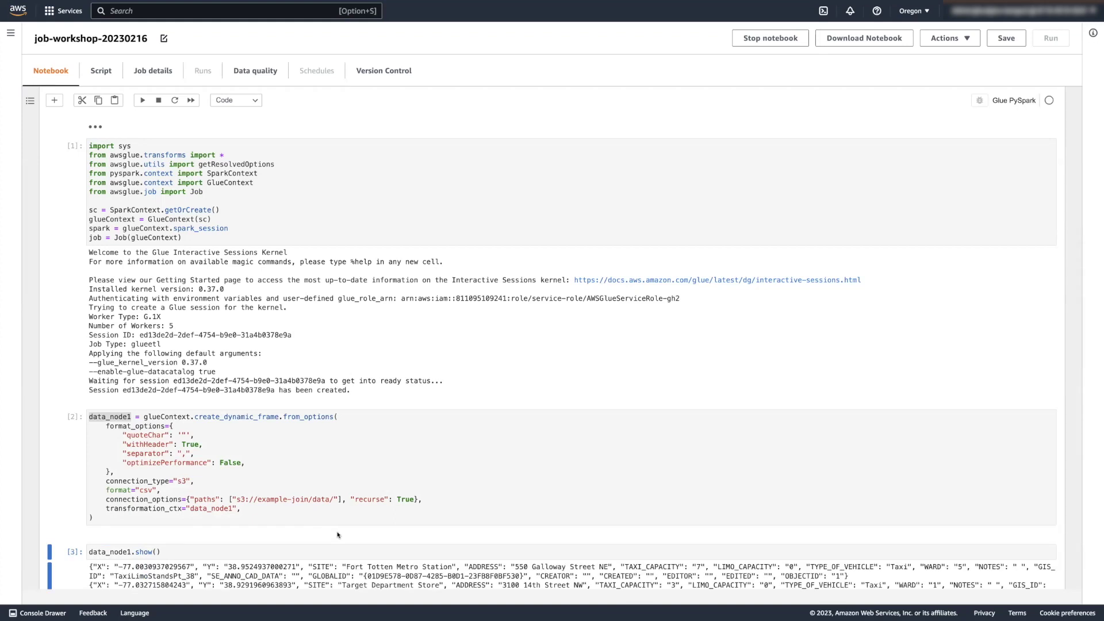
{"action": "scroll", "coordinate": [337, 534], "scroll_direction": "down", "scroll_amount": 2}
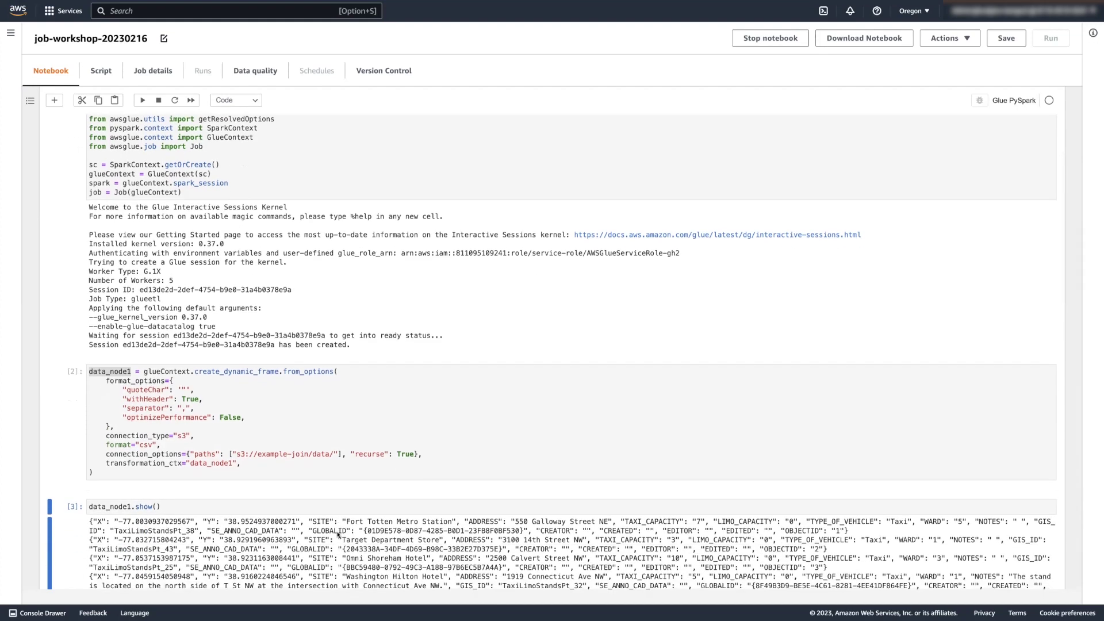